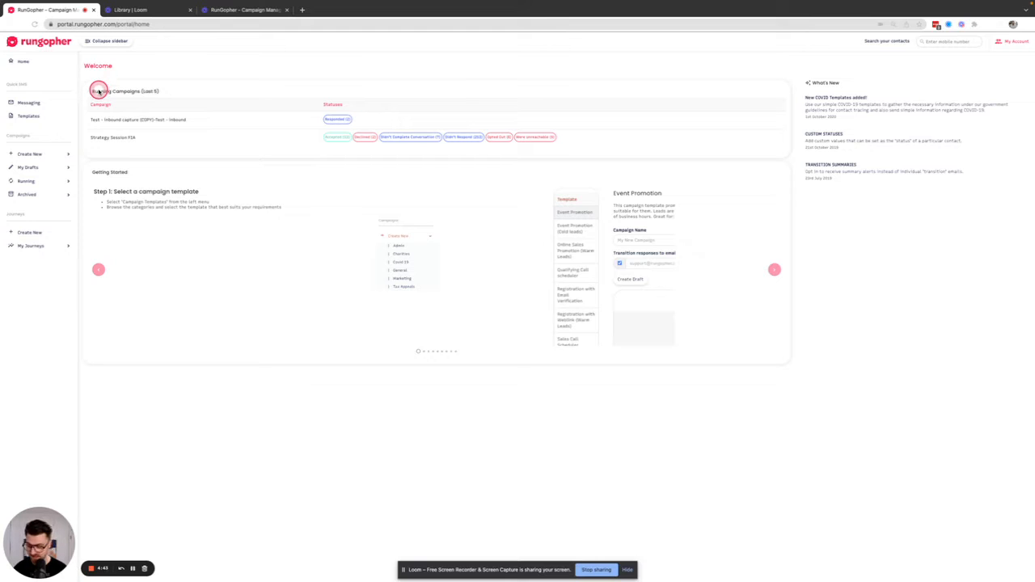
key("ctrl")
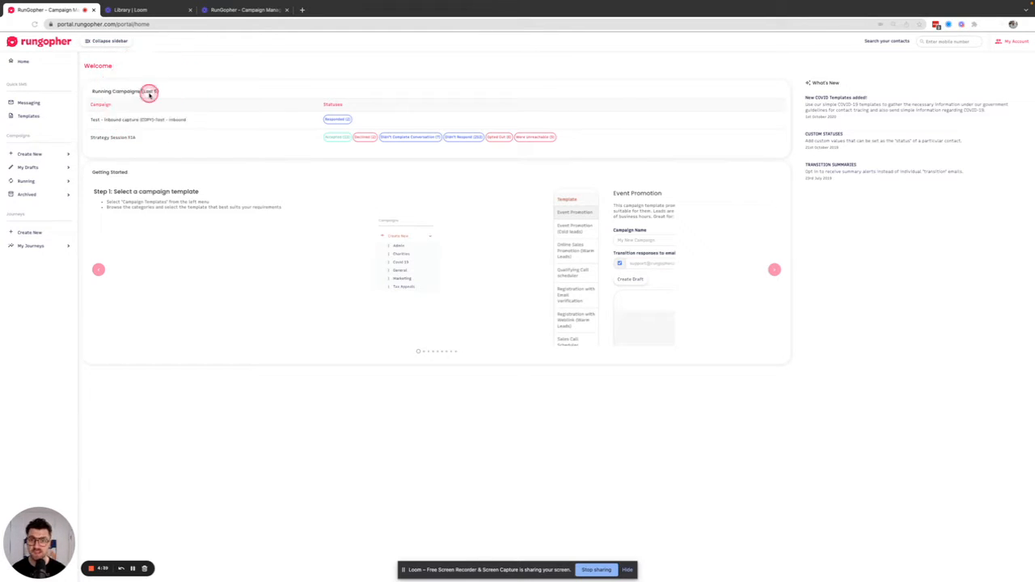
key("ctrl")
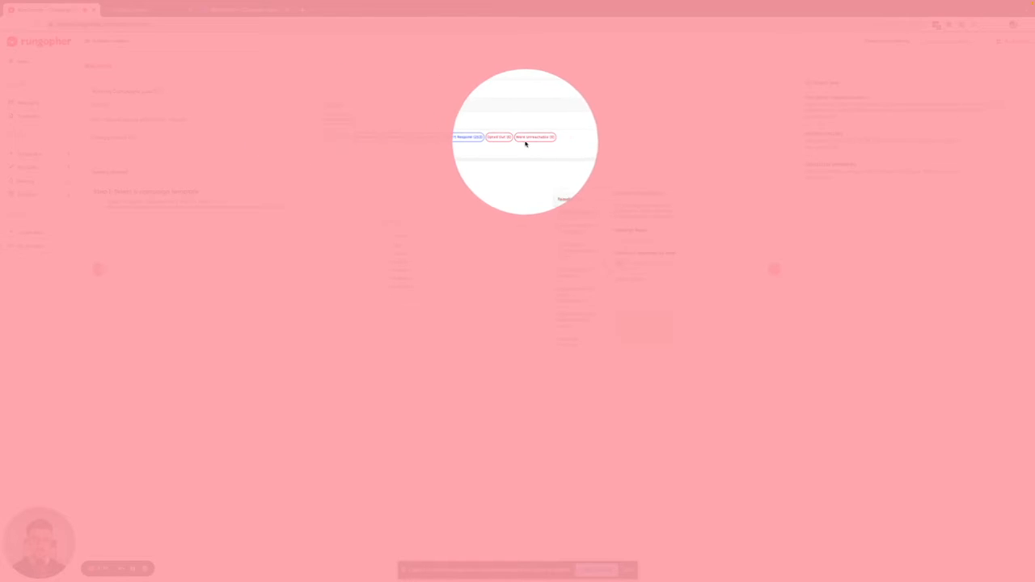
key("alt")
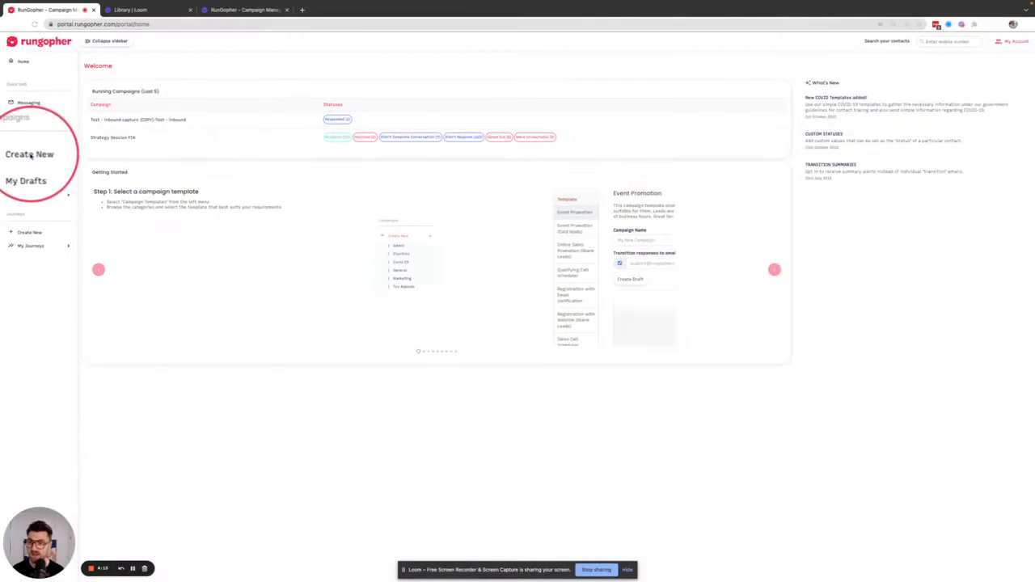
- Open the Tax Appeals category for a new campaign, select the Online Donation template and preview its conversation flow
left_click(32, 153)
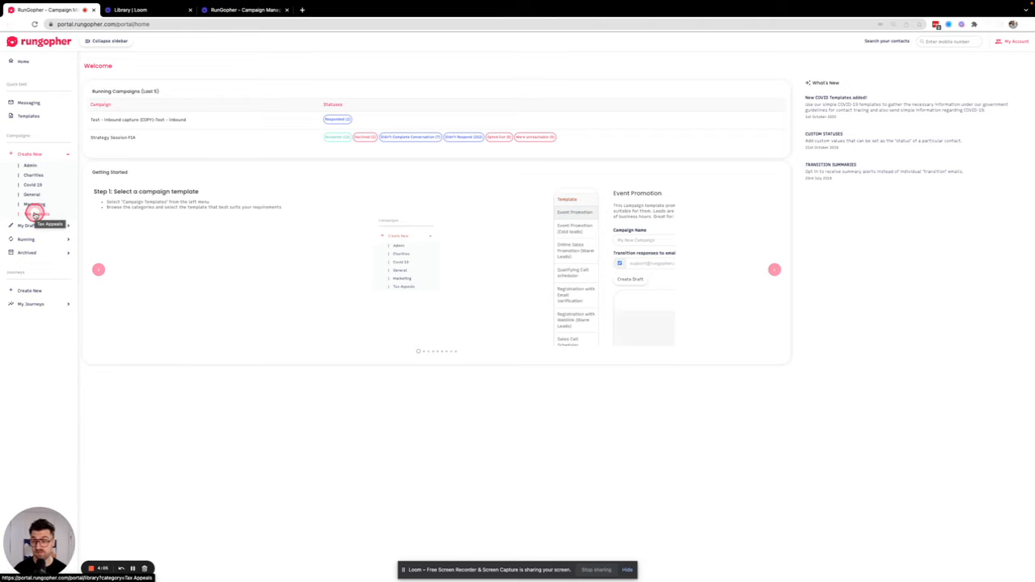
left_click(34, 215)
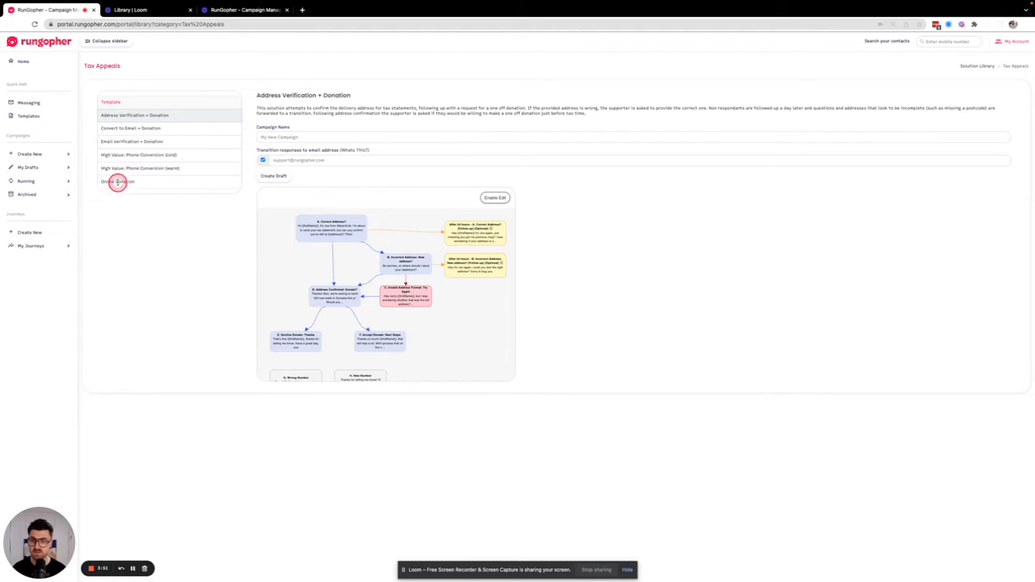
left_click(118, 181)
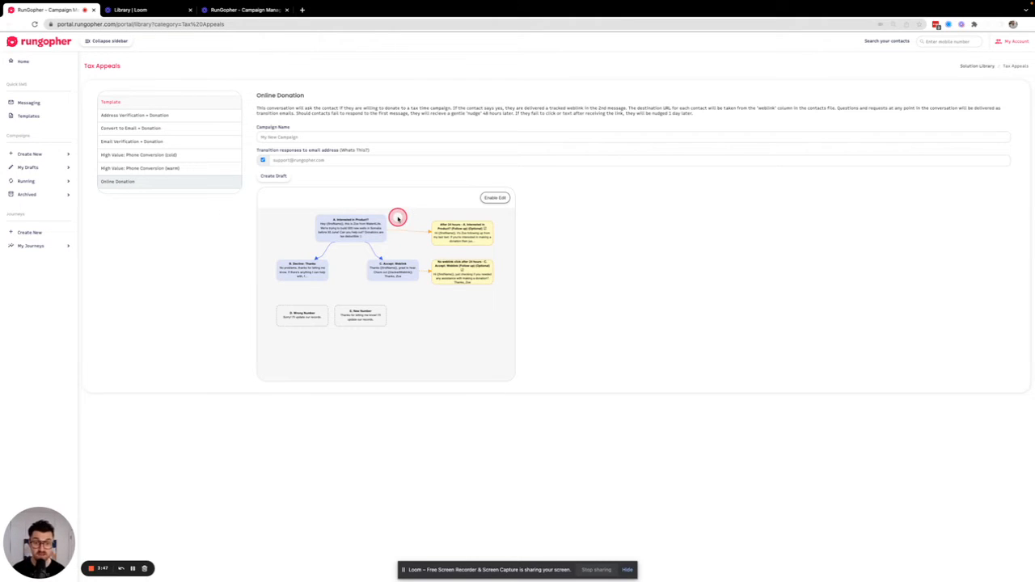
key("ctrl+s")
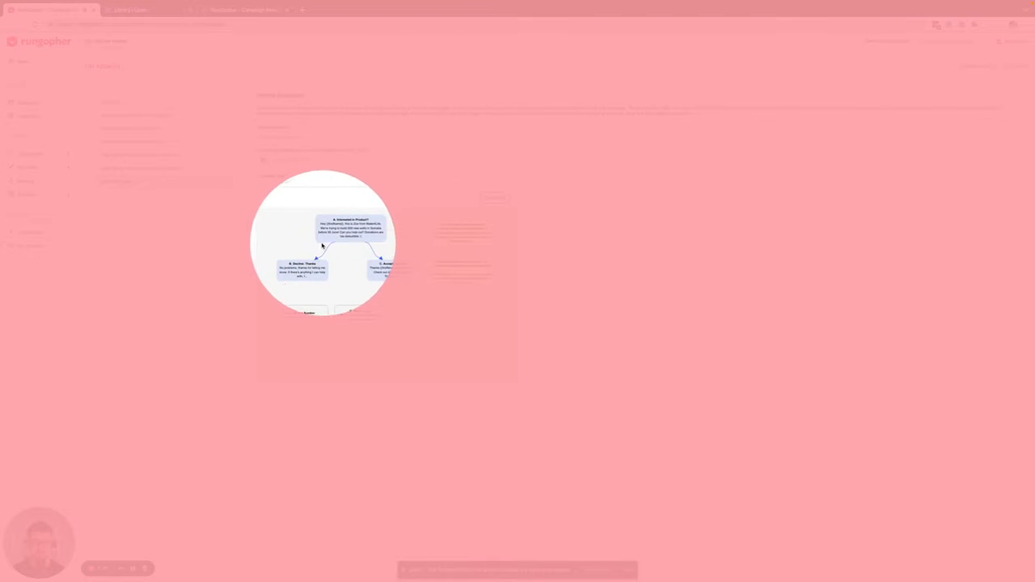
key("ctrl+s")
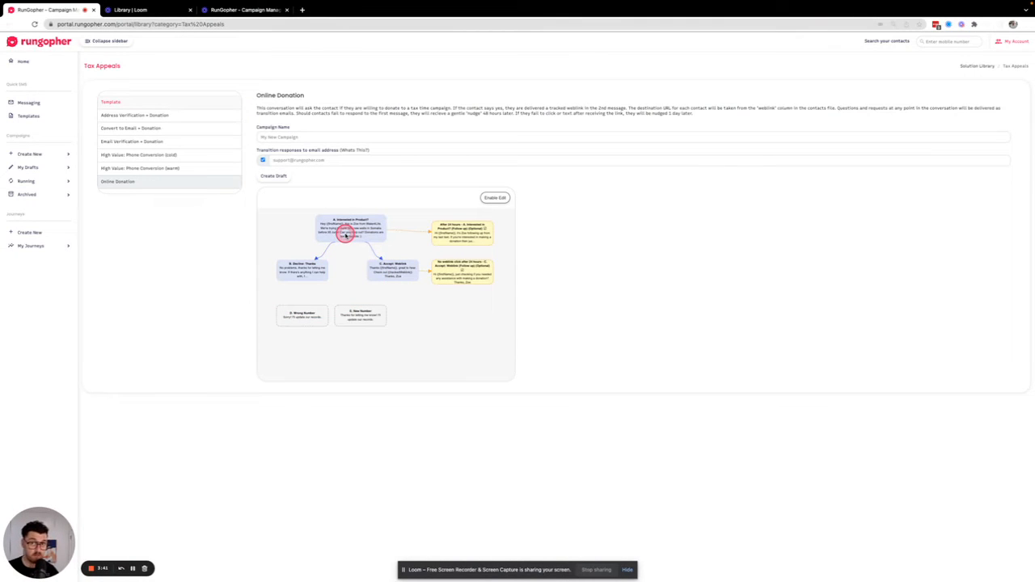
mouse_move(346, 235)
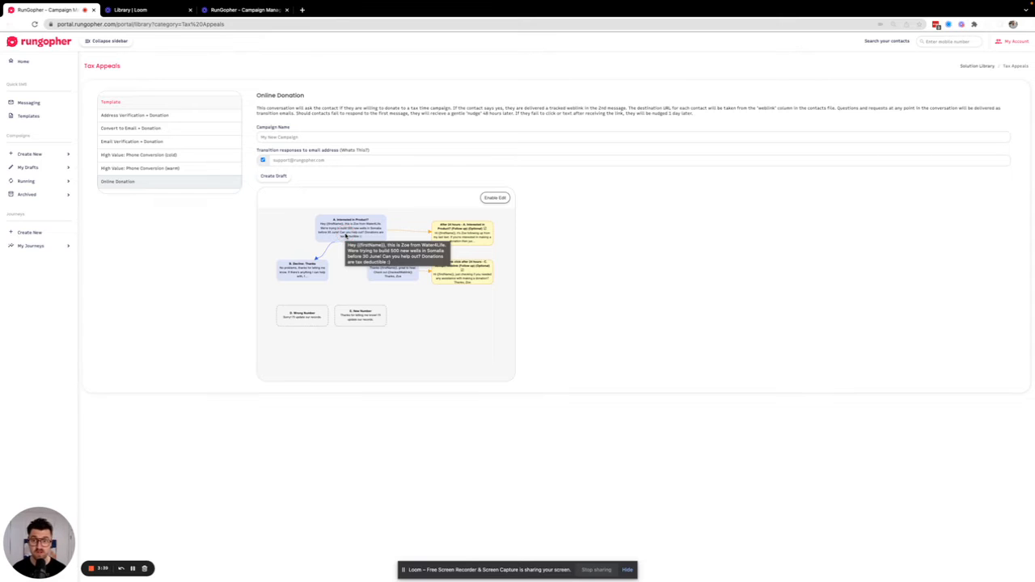
scroll(352, 240, "up", 5)
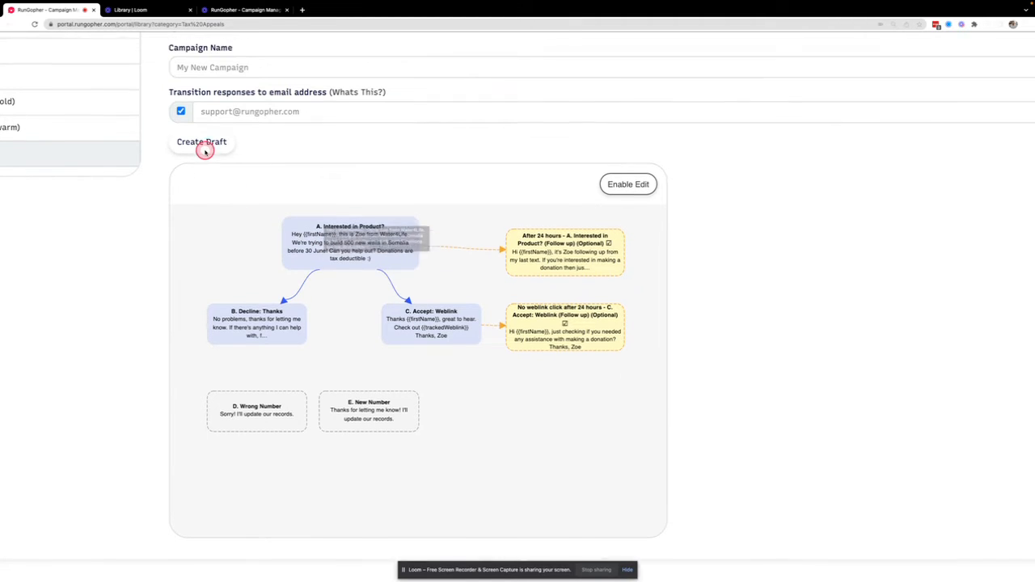
- Try to create a draft campaign named Test with transition responses to email turned off
scroll(203, 150, "up", 1)
left_click(198, 75)
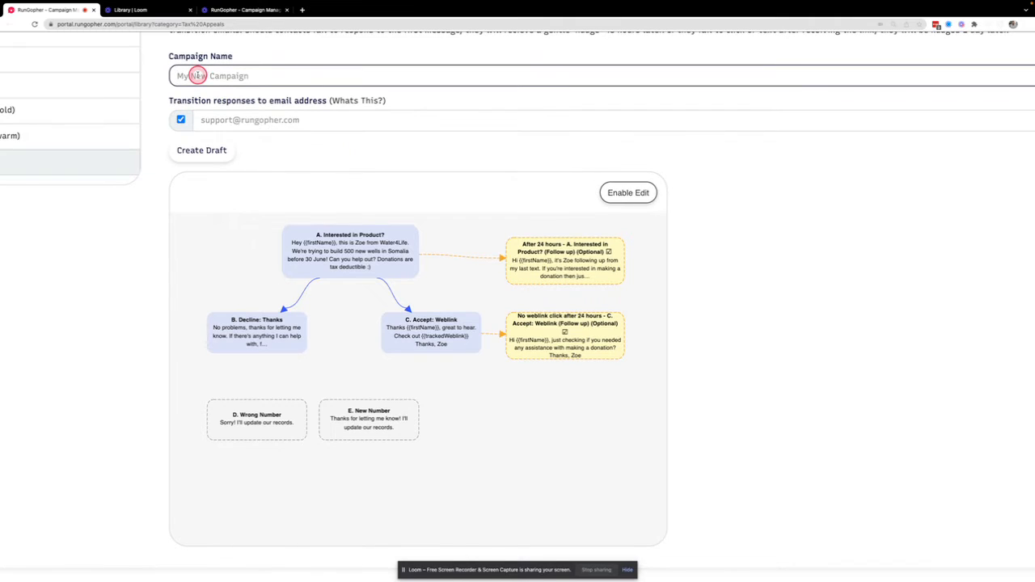
type("Test")
left_click(181, 119)
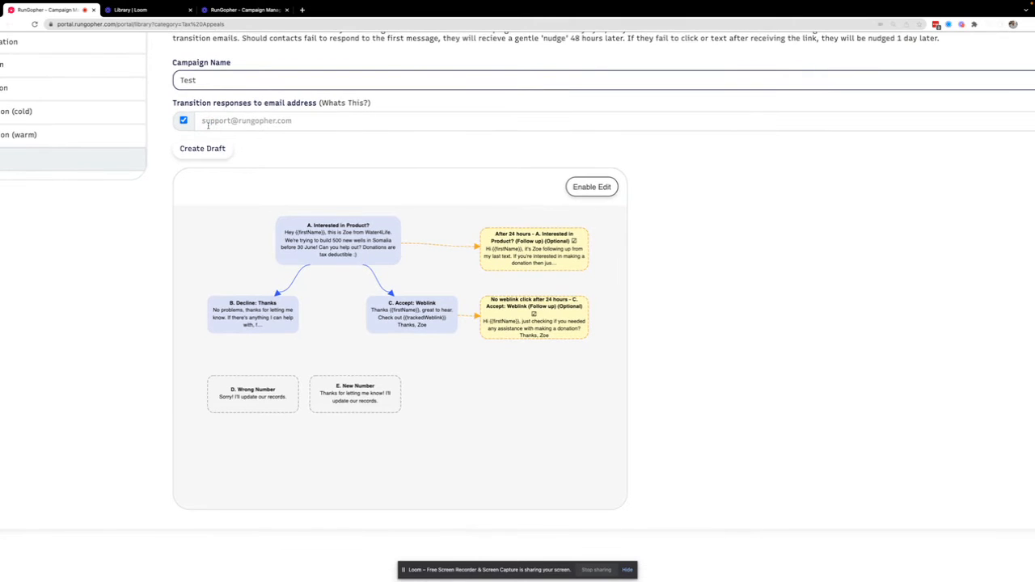
left_click(183, 119)
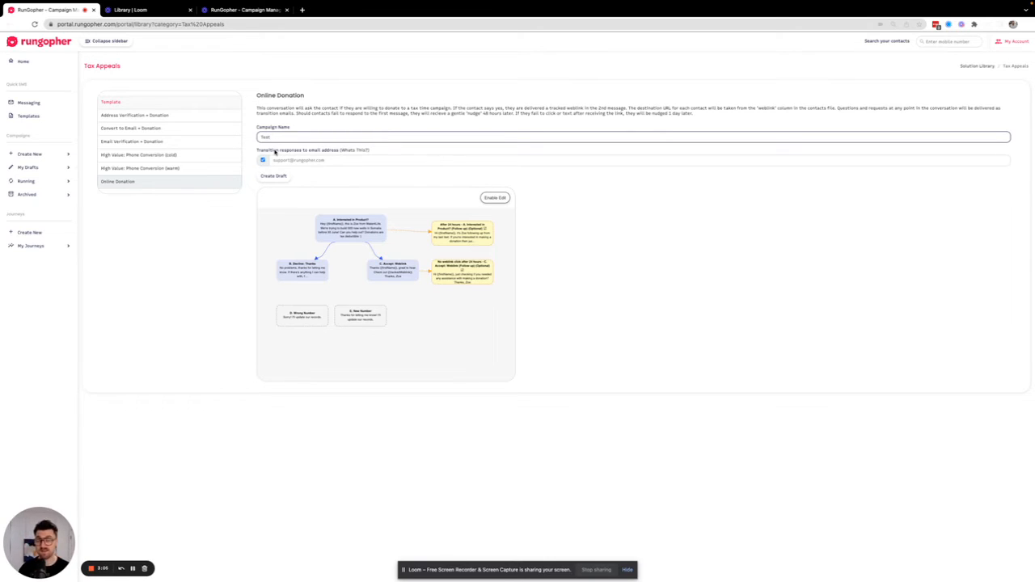
left_click(279, 174)
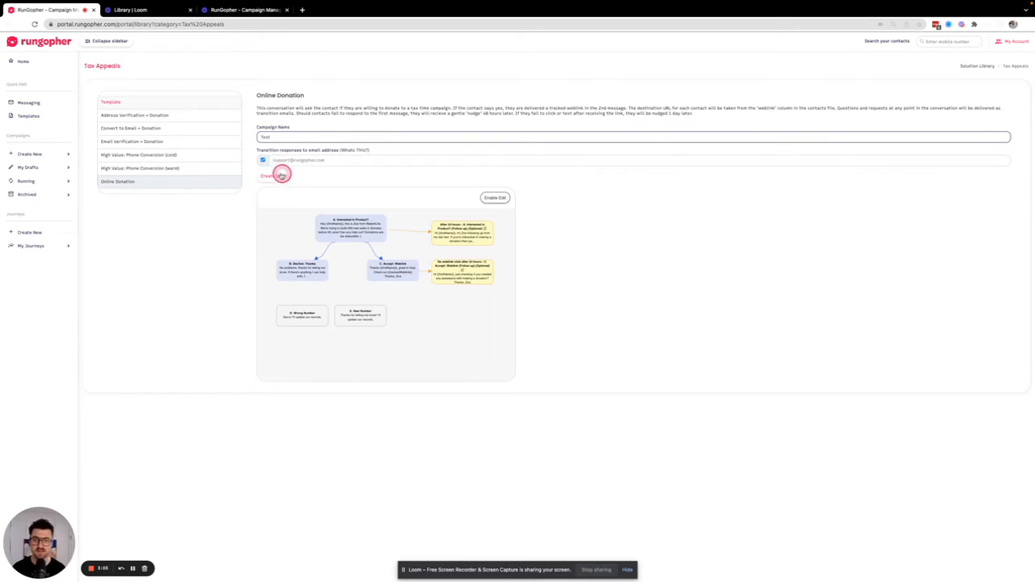
left_click(263, 161)
left_click(267, 174)
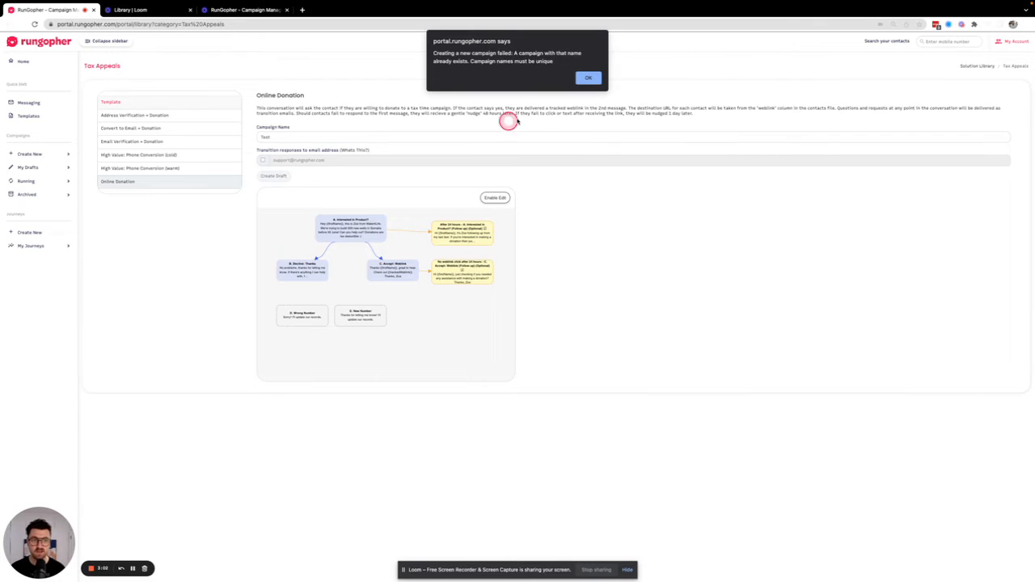
left_click(586, 78)
- Rename the campaign to Testing and create the draft
left_click(279, 138)
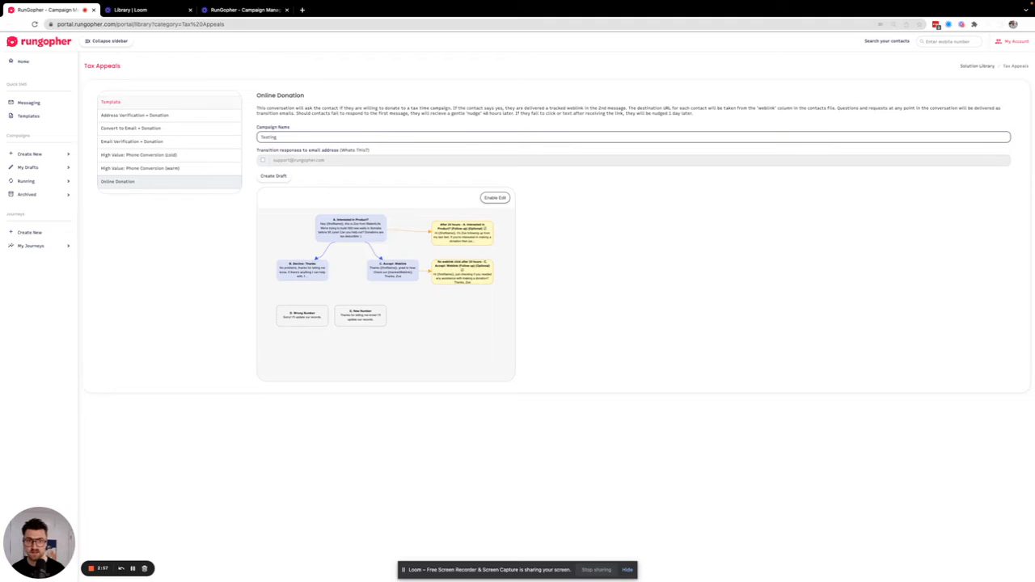
left_click(272, 177)
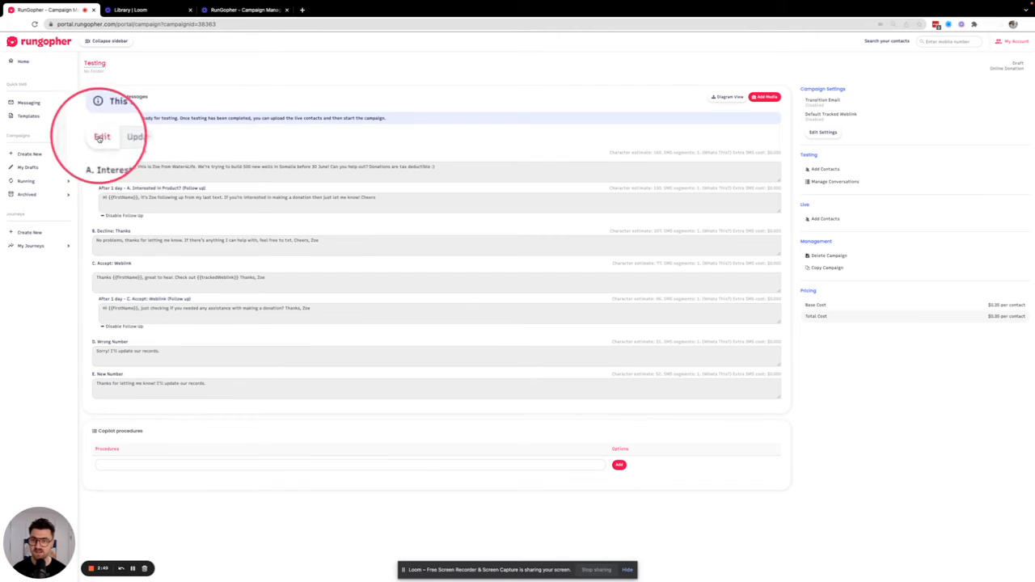
- Replace part of message A, Interested in Product?, and part of its follow-up with placeholder text, and save the campaign messages
left_click(101, 137)
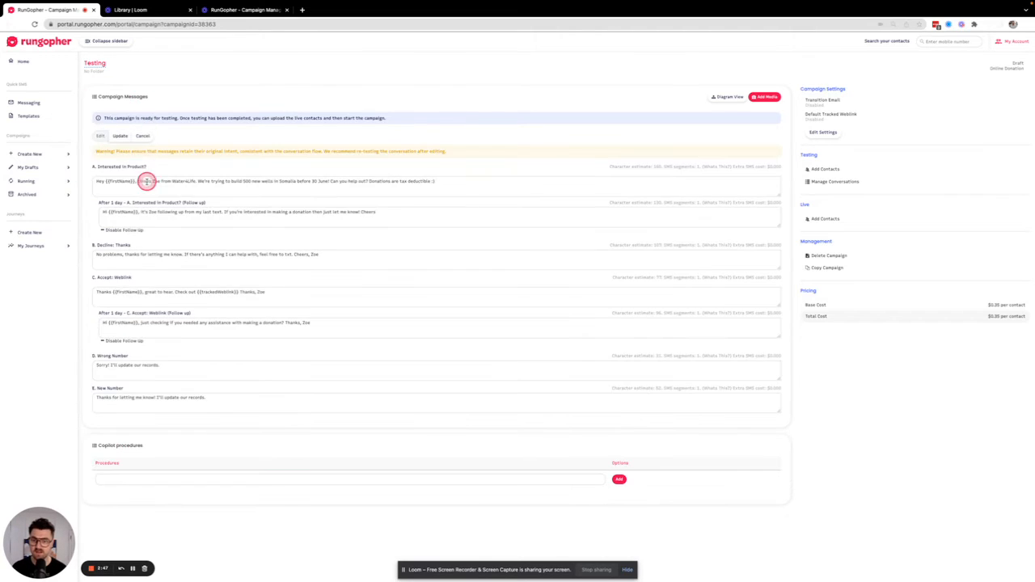
left_click_drag(139, 181, 285, 181)
type("donu")
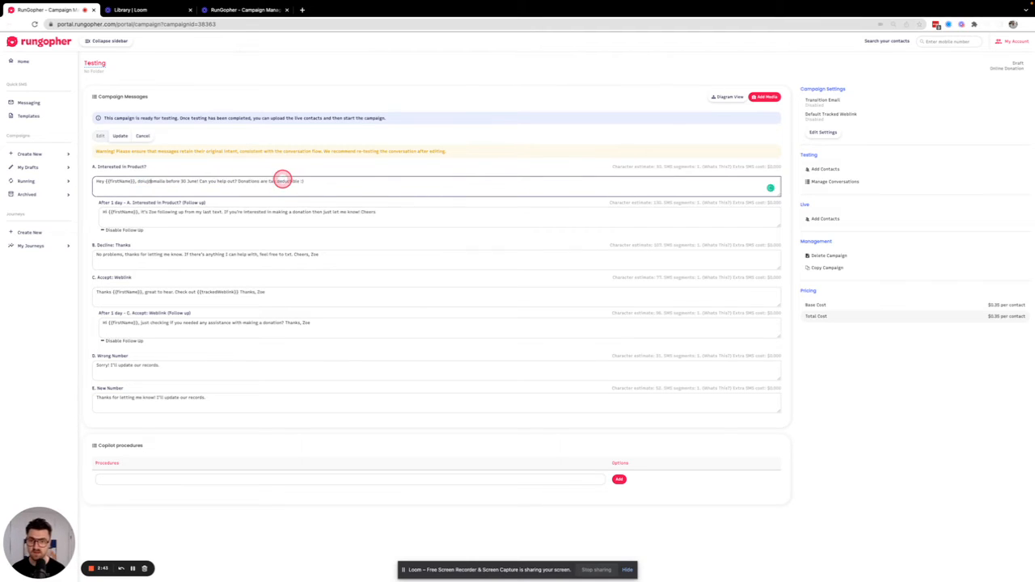
type("jd oiujdouidu oiudo")
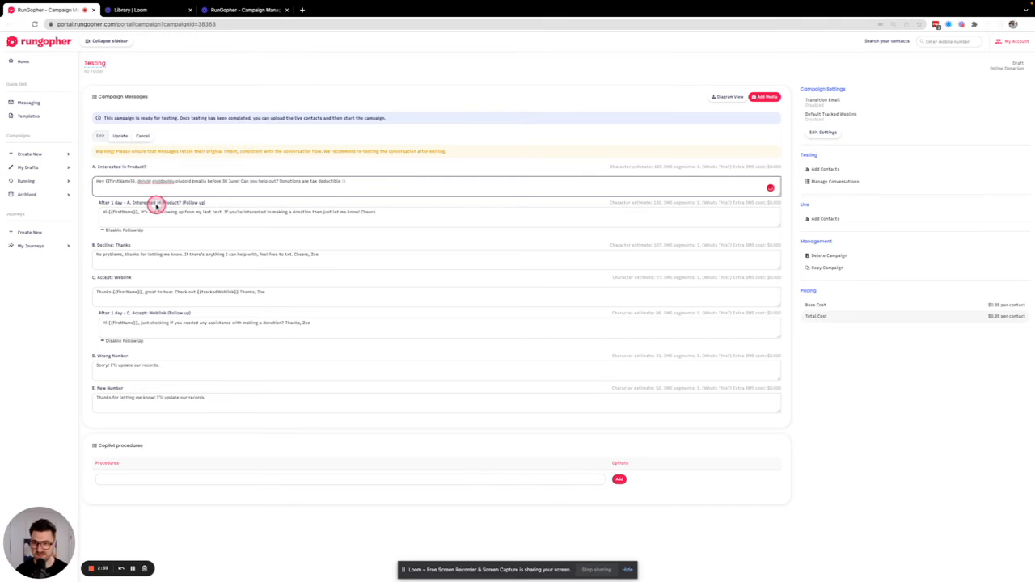
left_click_drag(159, 214, 238, 213)
type("fdasoiuasoiuasoiuasd")
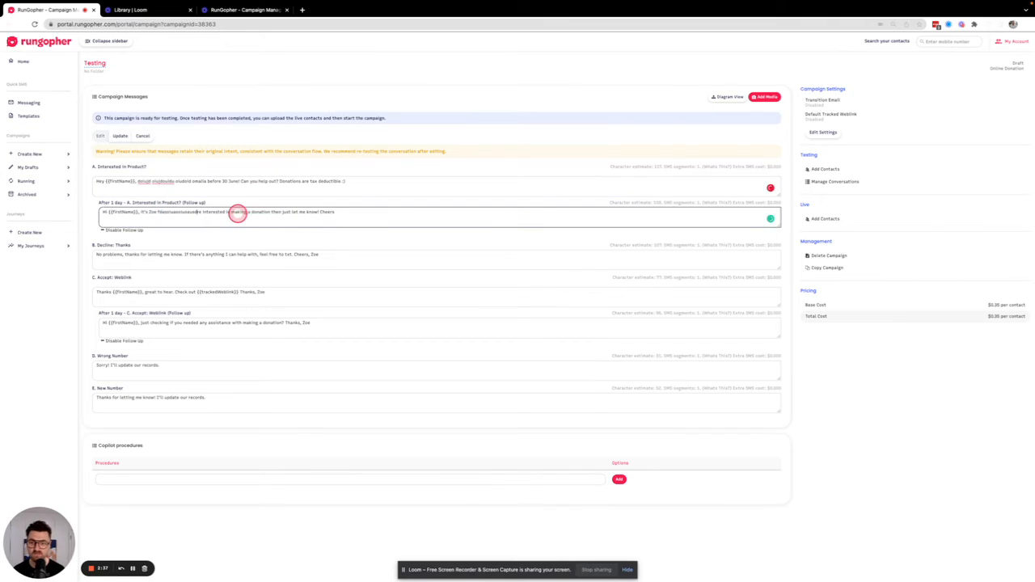
left_click(119, 135)
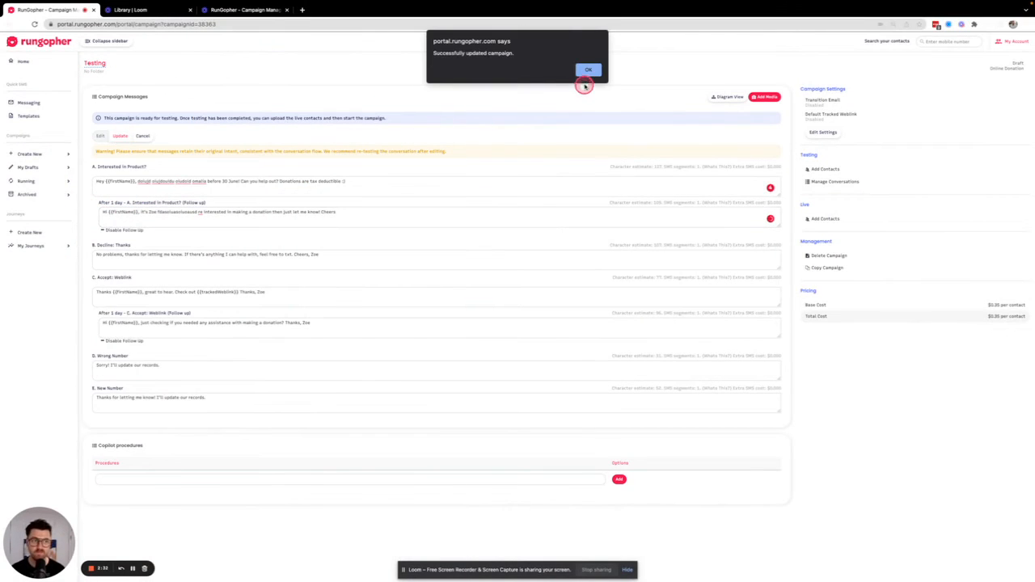
left_click(590, 70)
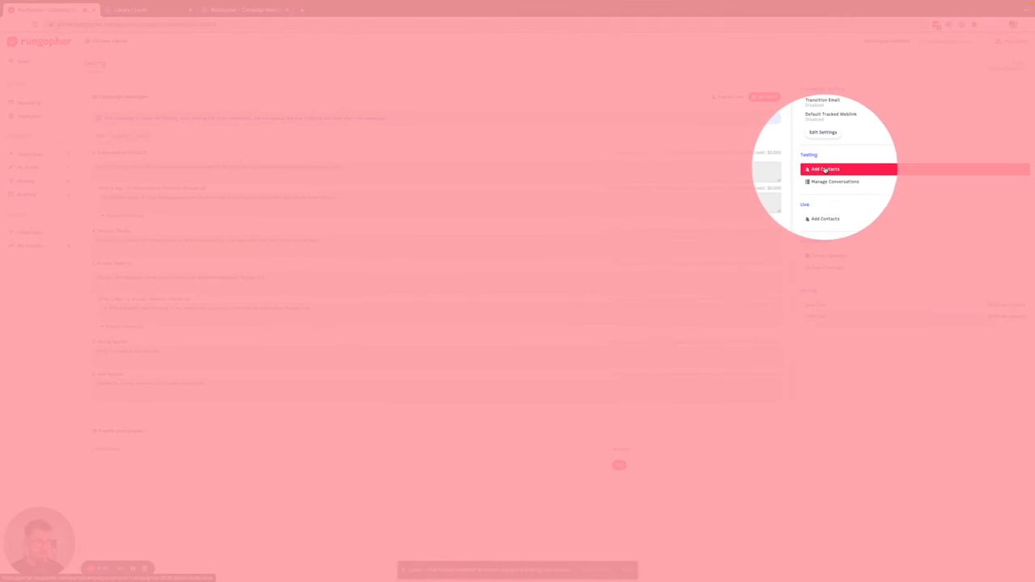
- Open the campaign's test contacts and fill in a new contact with a first name, mobile number and contactId 1
right_click(824, 169)
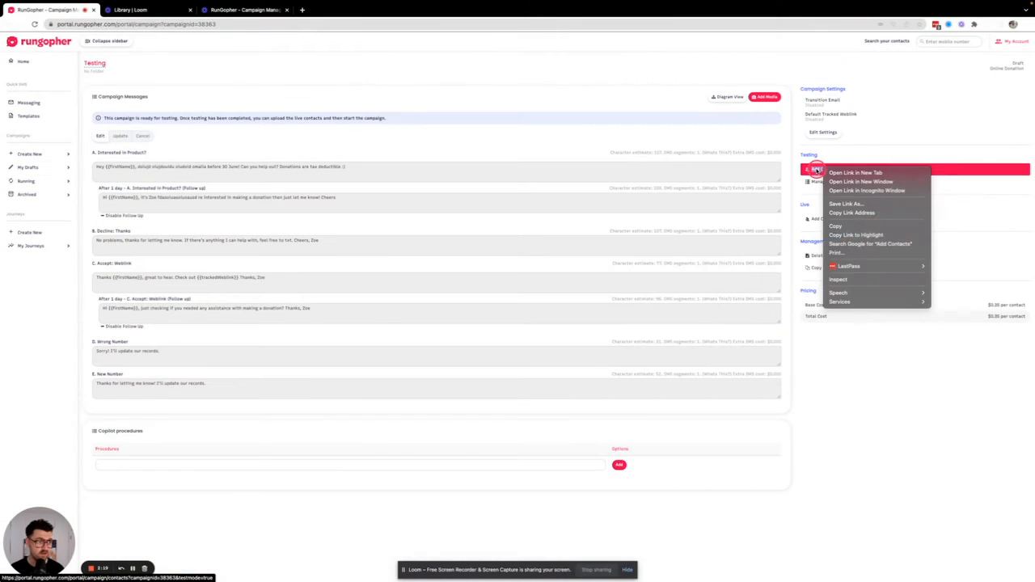
left_click(822, 170)
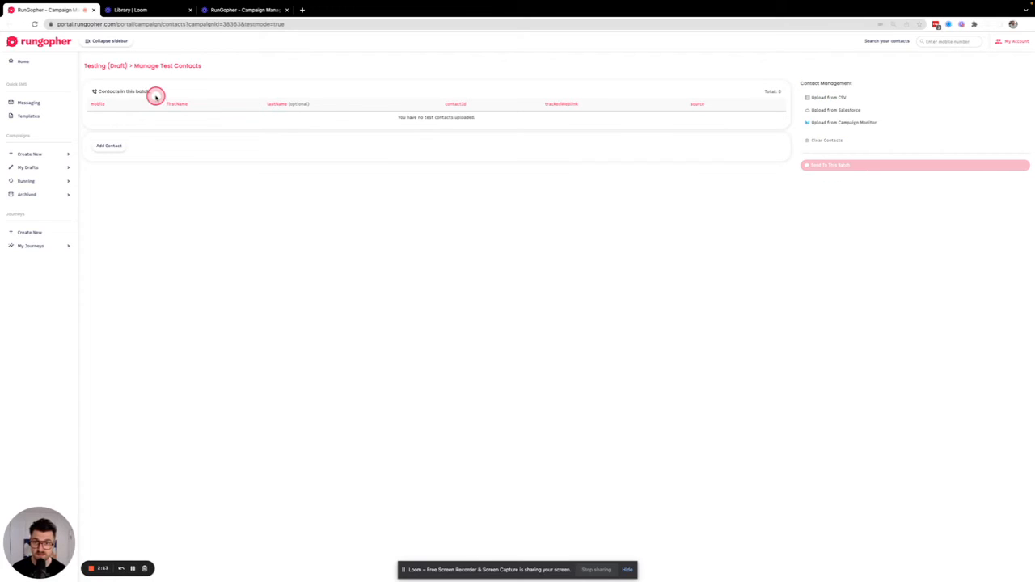
left_click(109, 146)
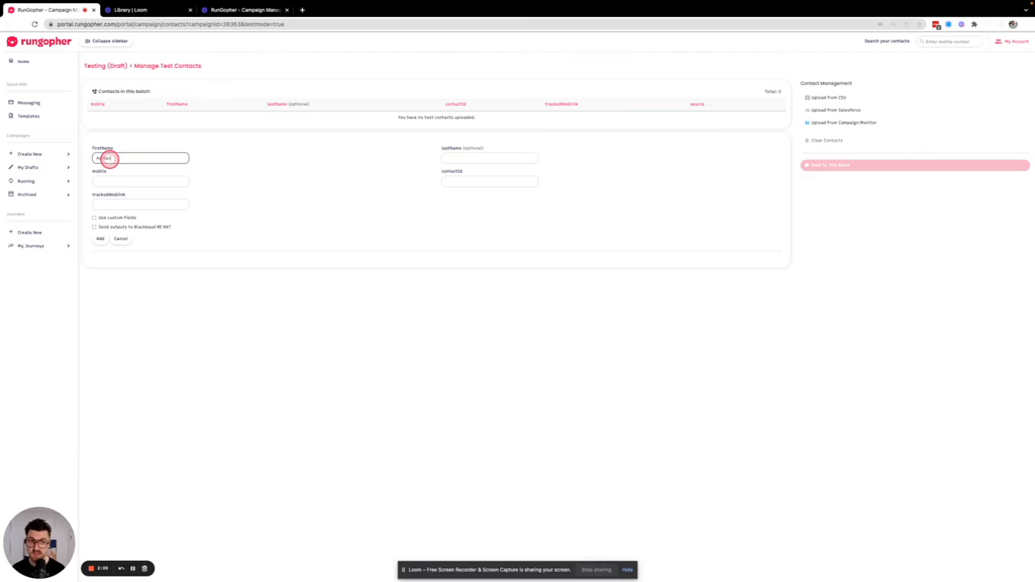
key("Tab")
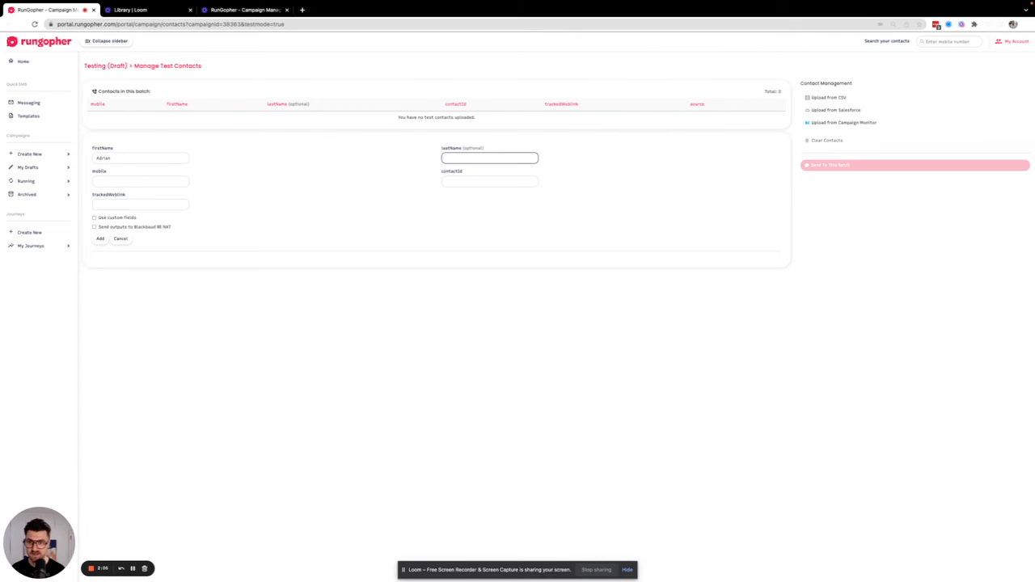
key("Tab")
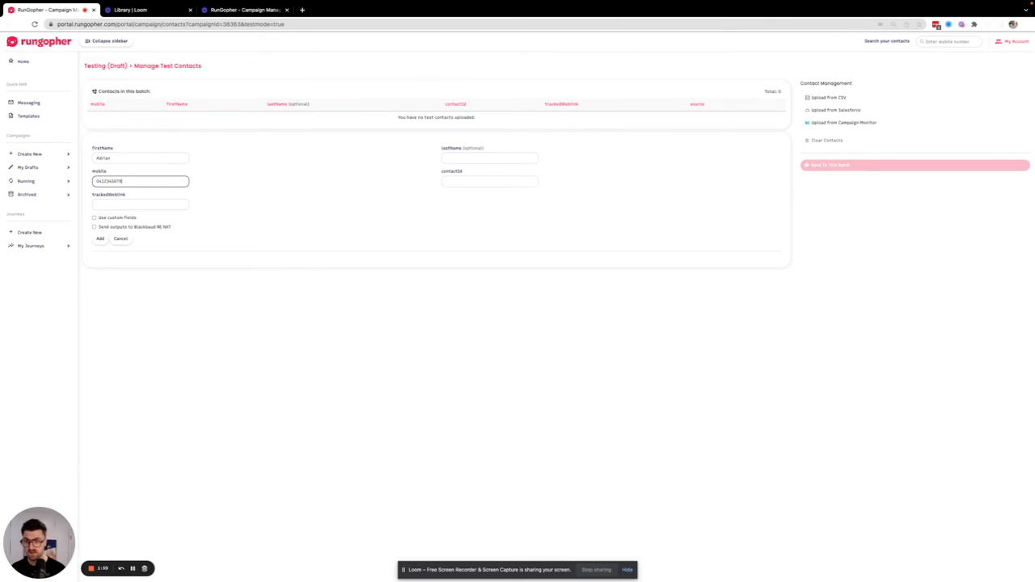
left_click(101, 203)
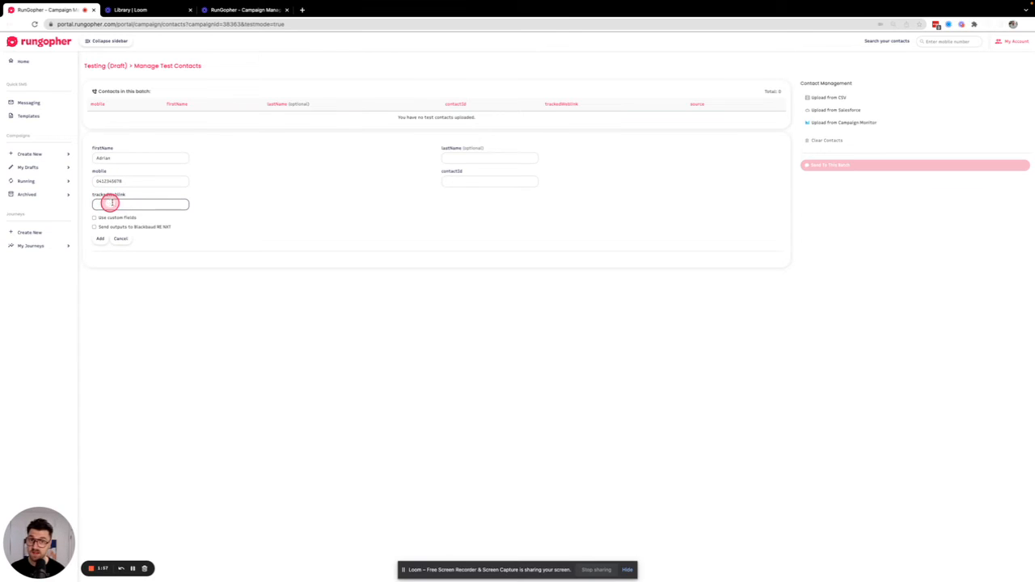
left_click(475, 182)
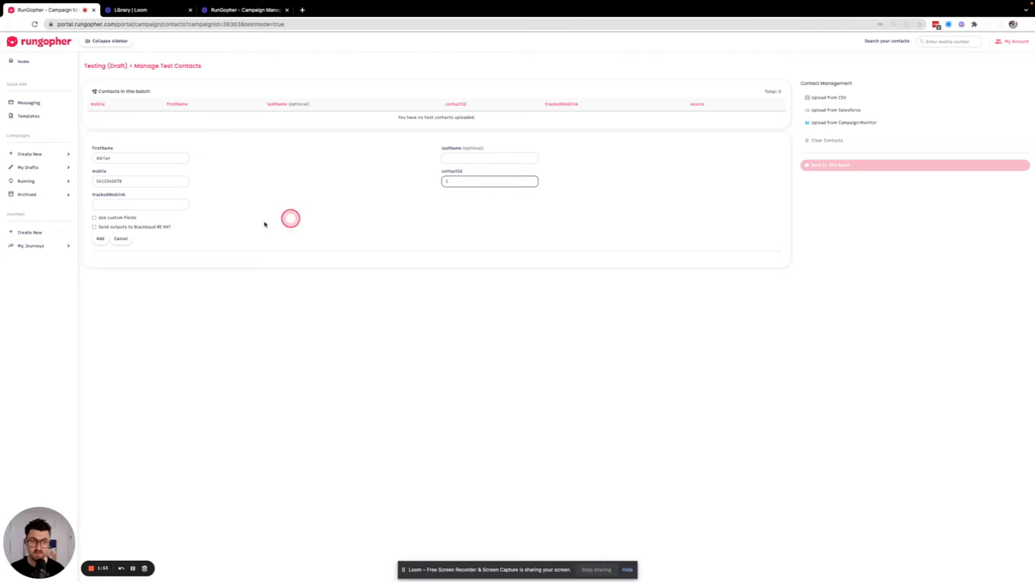
left_click(101, 241)
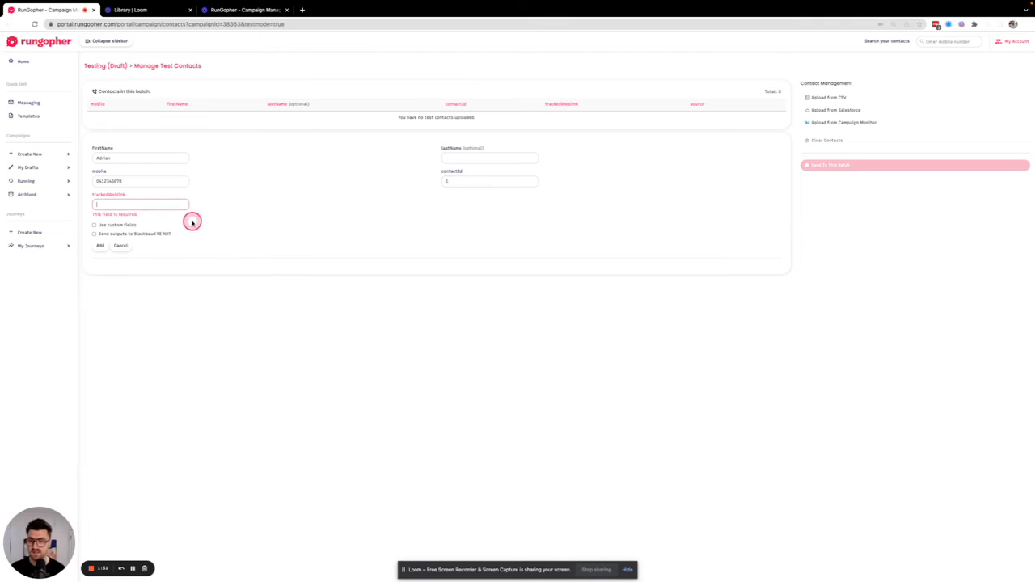
left_click(124, 203)
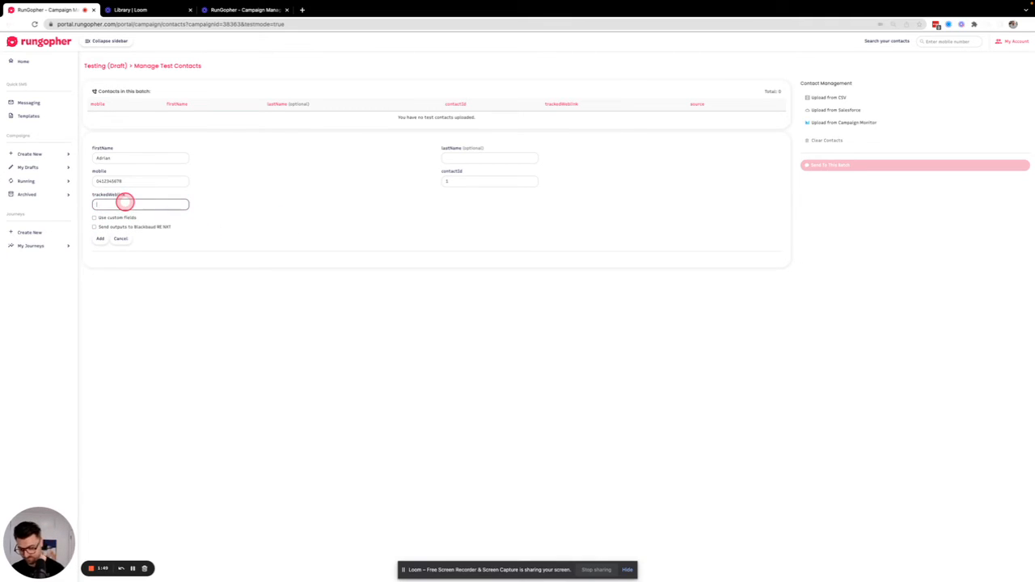
type("www.google.com")
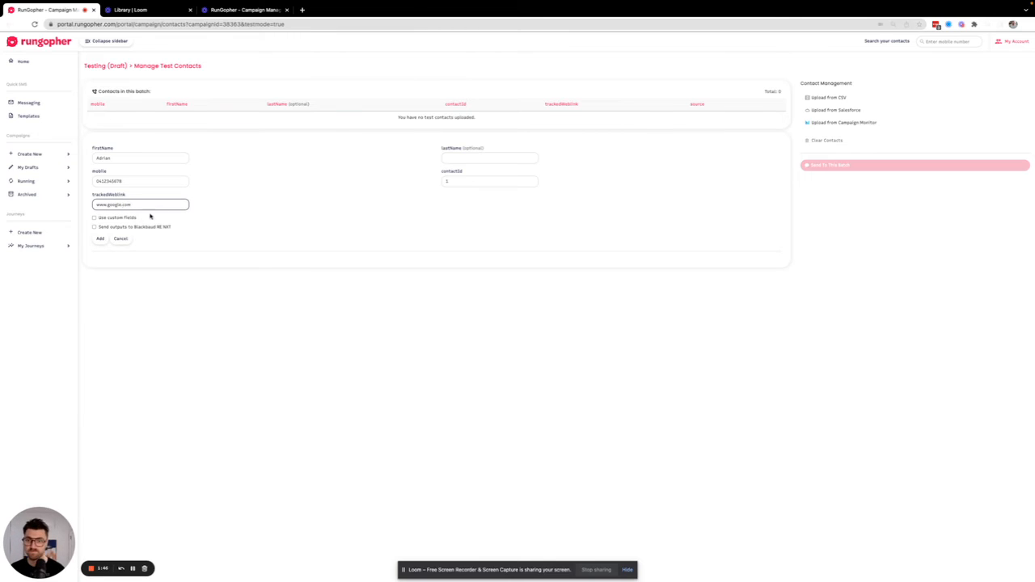
left_click(100, 239)
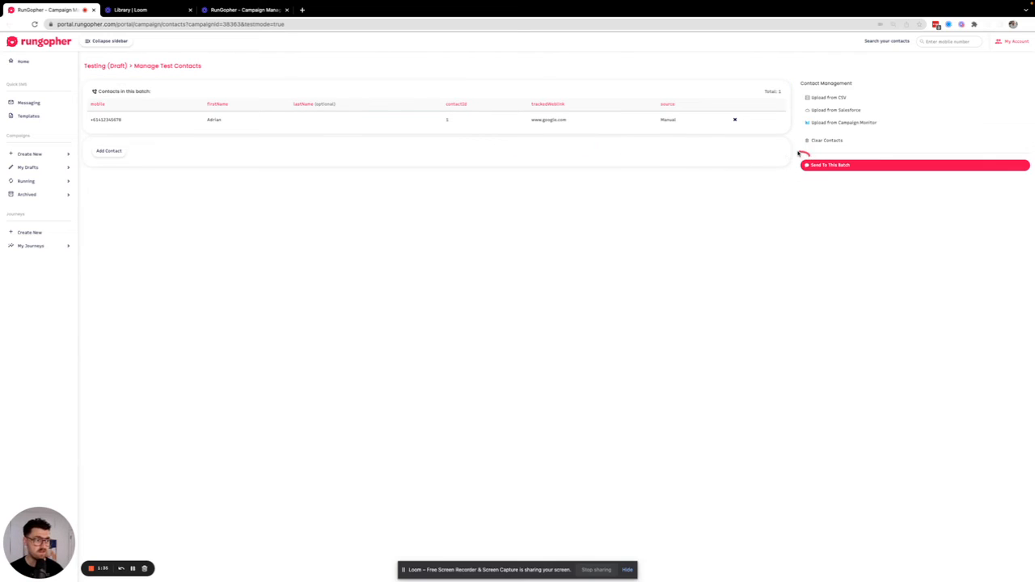
left_click_drag(805, 153, 848, 190)
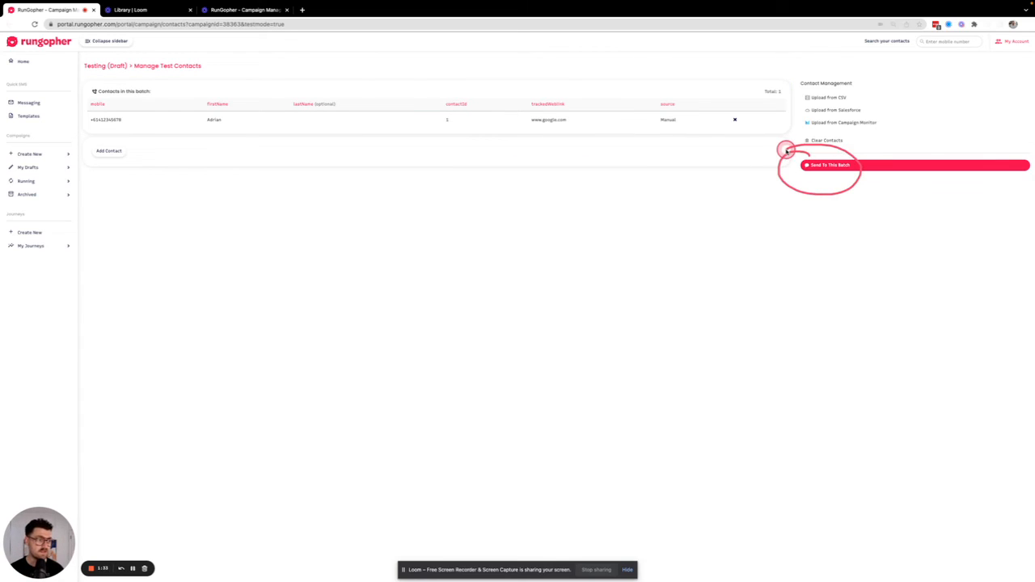
key("ctrl+s")
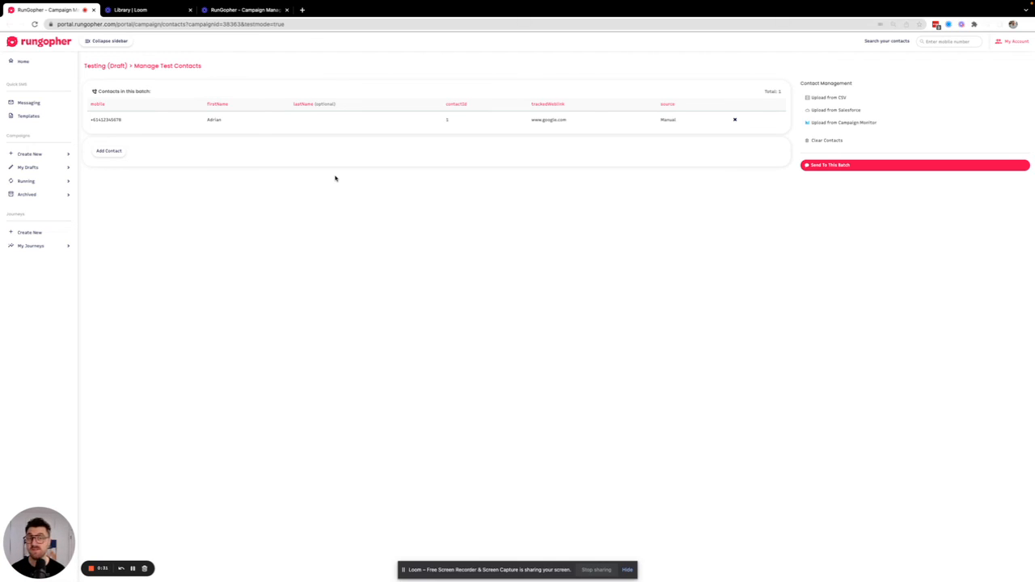
left_click(253, 131)
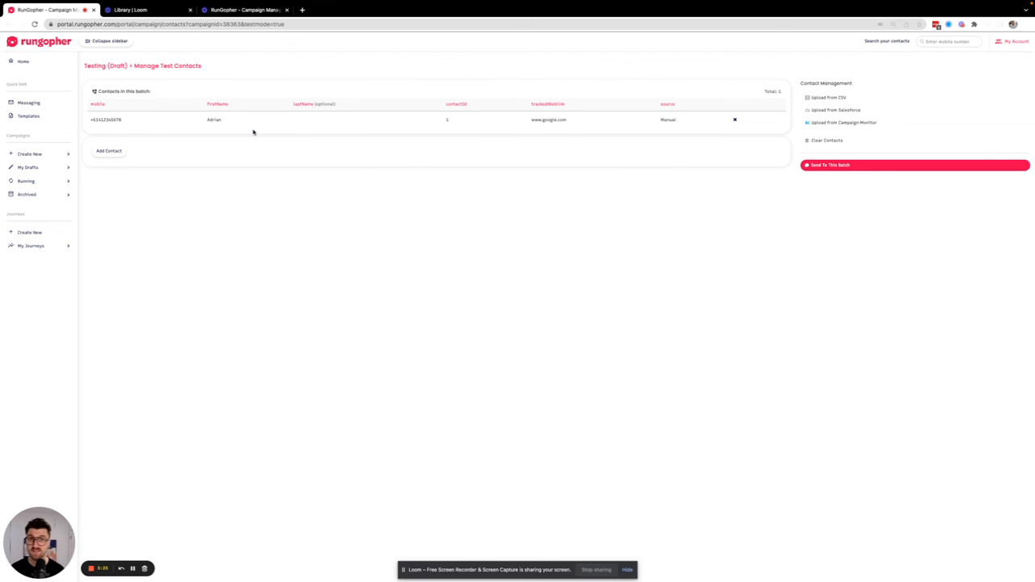
left_click(216, 135)
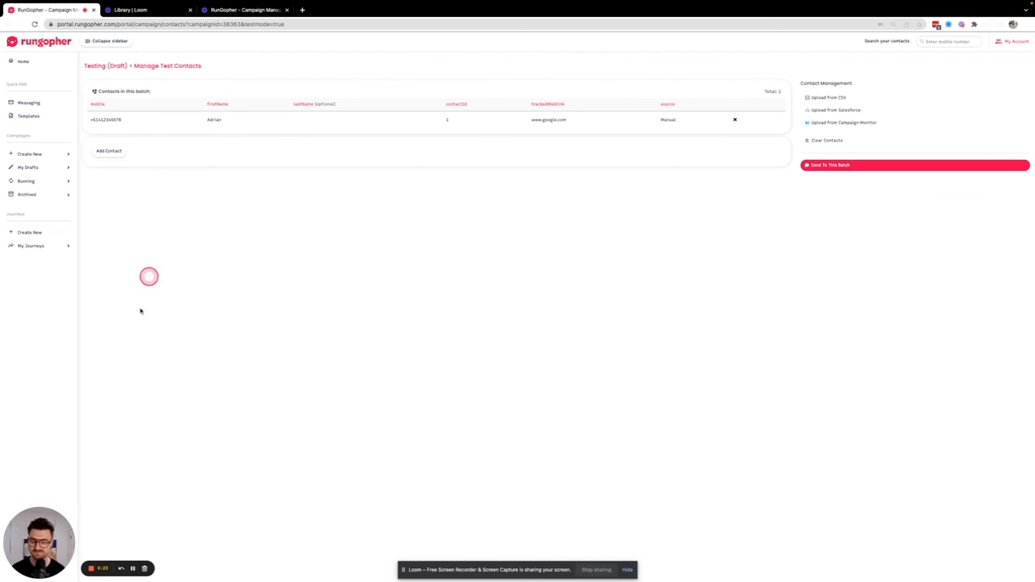